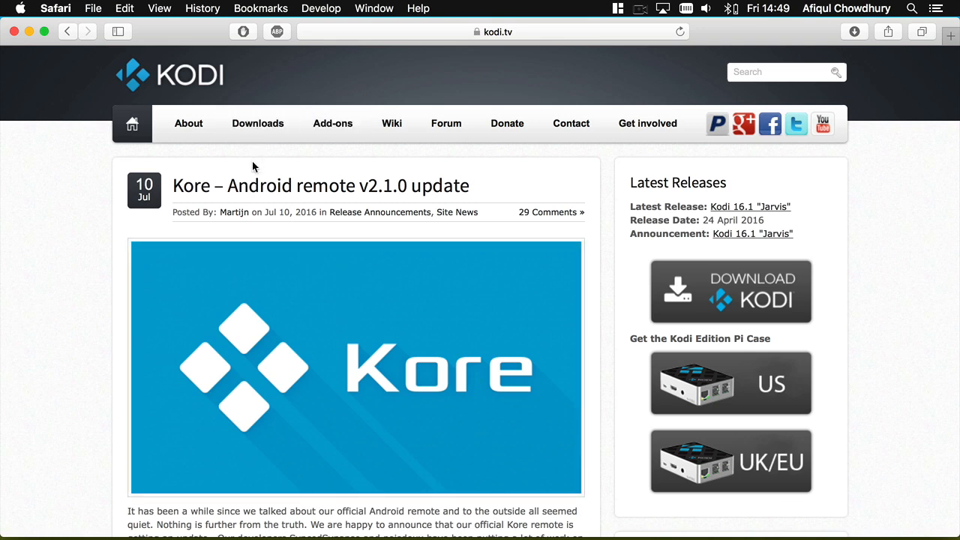
- Download the Kodi v16.1 Mac OS X installer from the kodi.tv downloads page
click(257, 123)
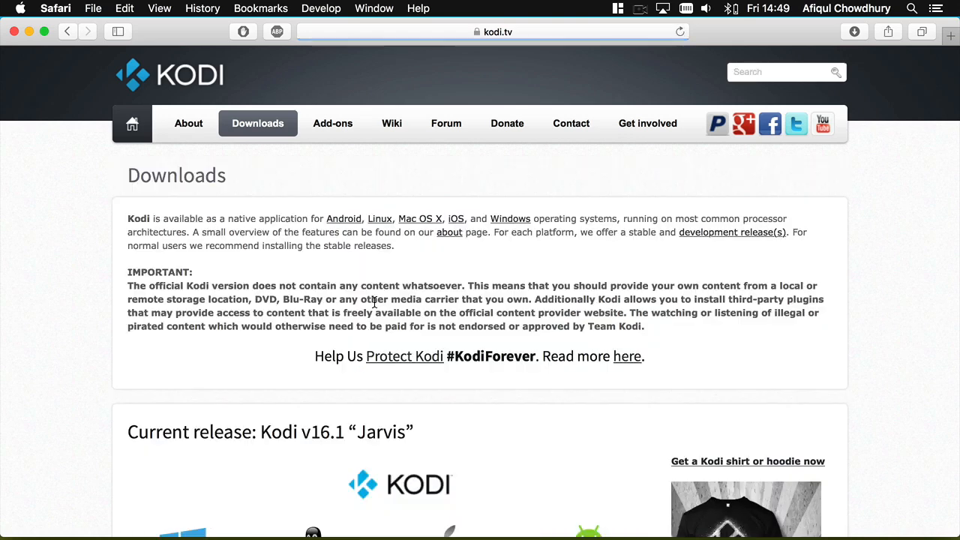
scroll(374, 302, down, 5)
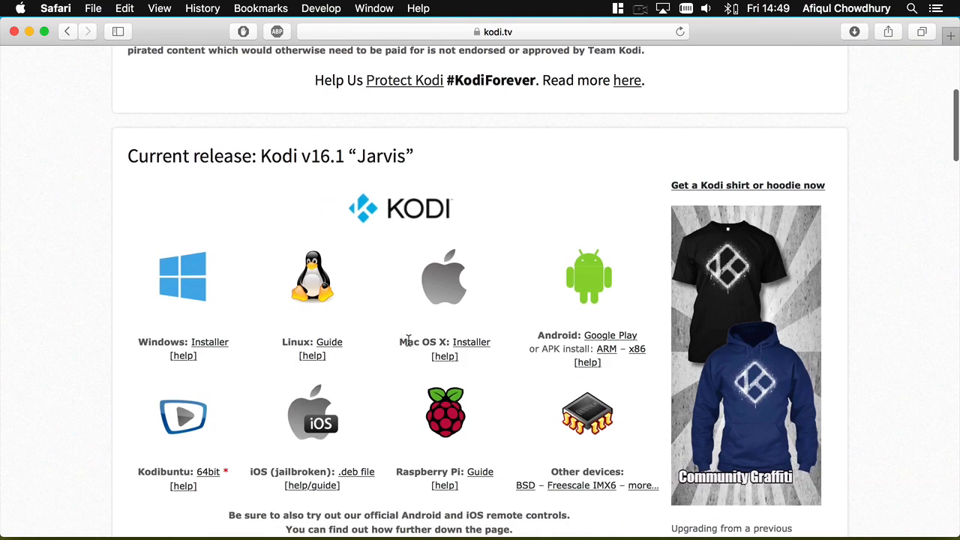
drag(400, 342, 442, 342)
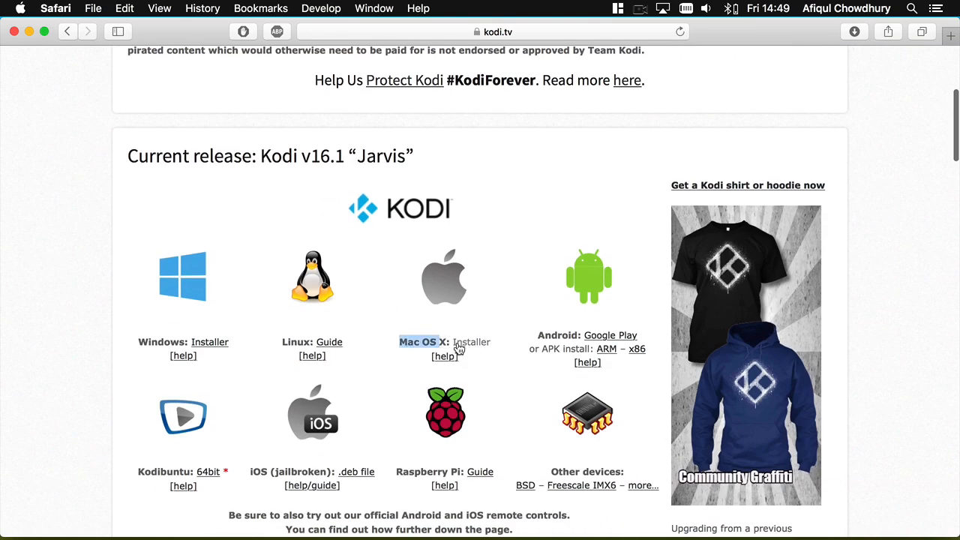
click(465, 346)
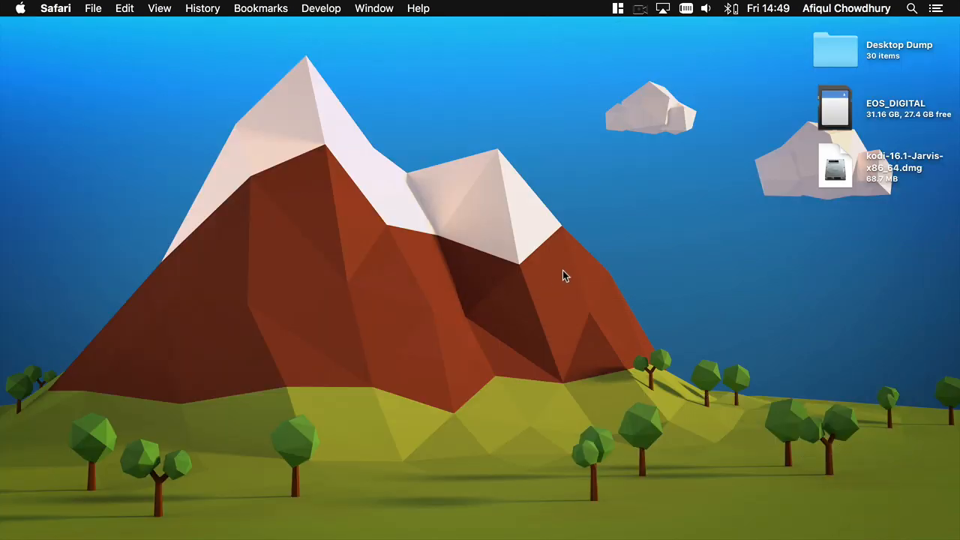
- Mount the downloaded Kodi .dmg disk image from the desktop
click(838, 160)
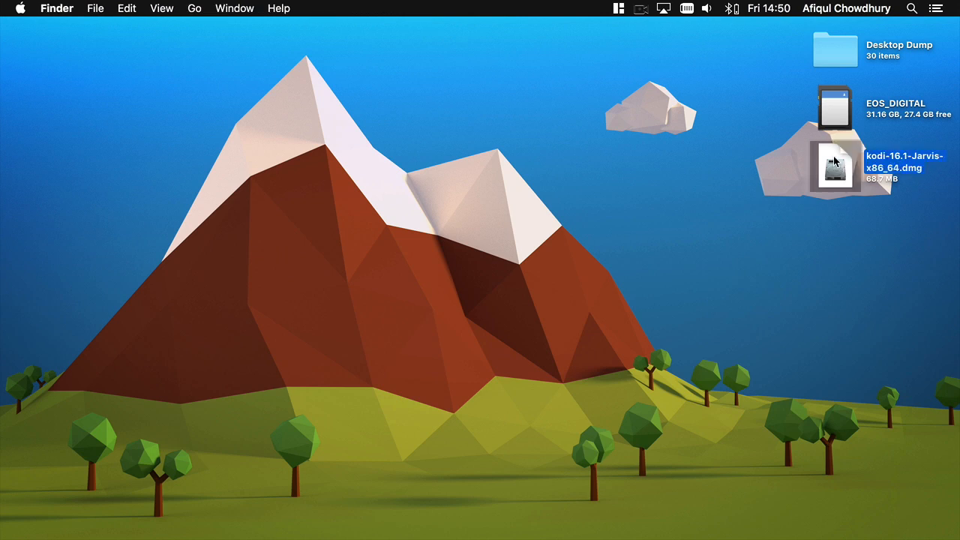
double_click(834, 160)
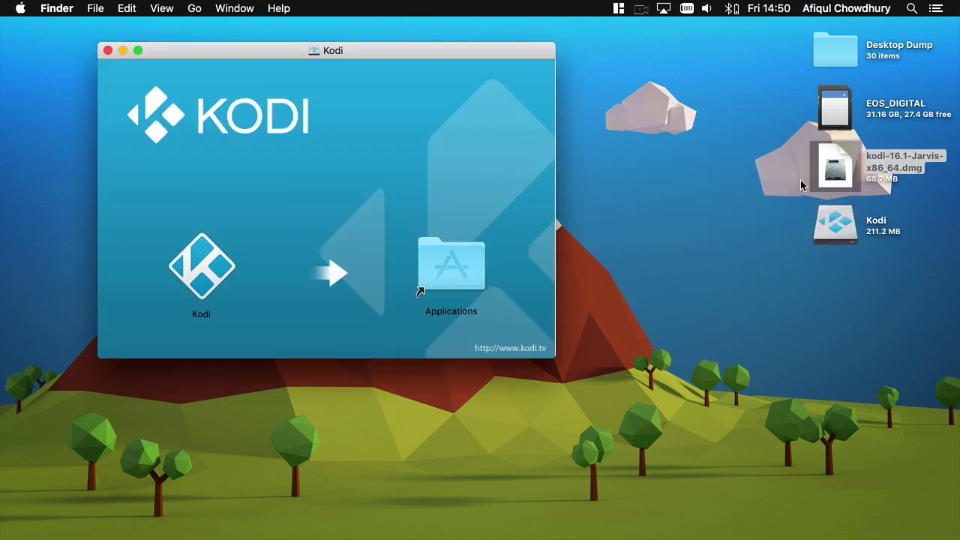
- Drag the Kodi app onto the Applications folder shortcut in the disk image window
click(201, 270)
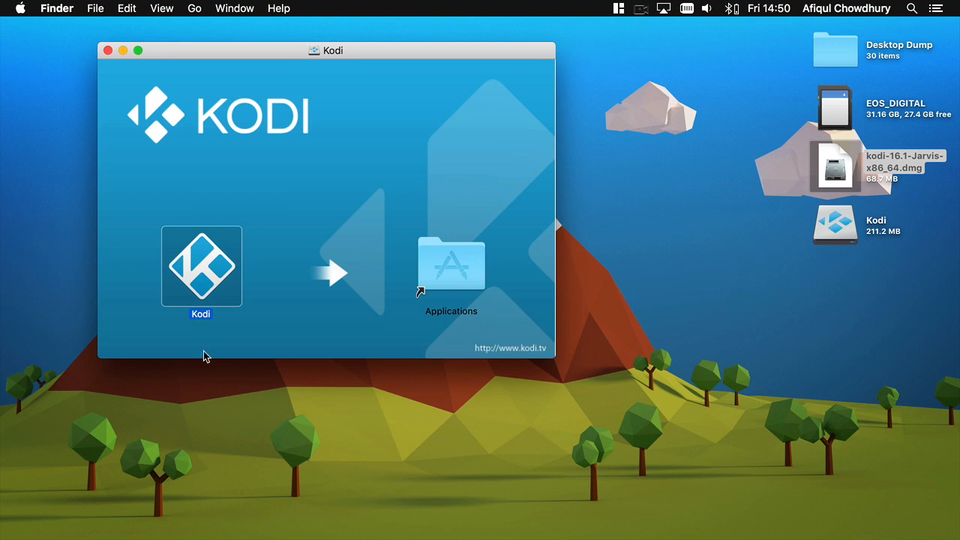
drag(201, 266, 449, 271)
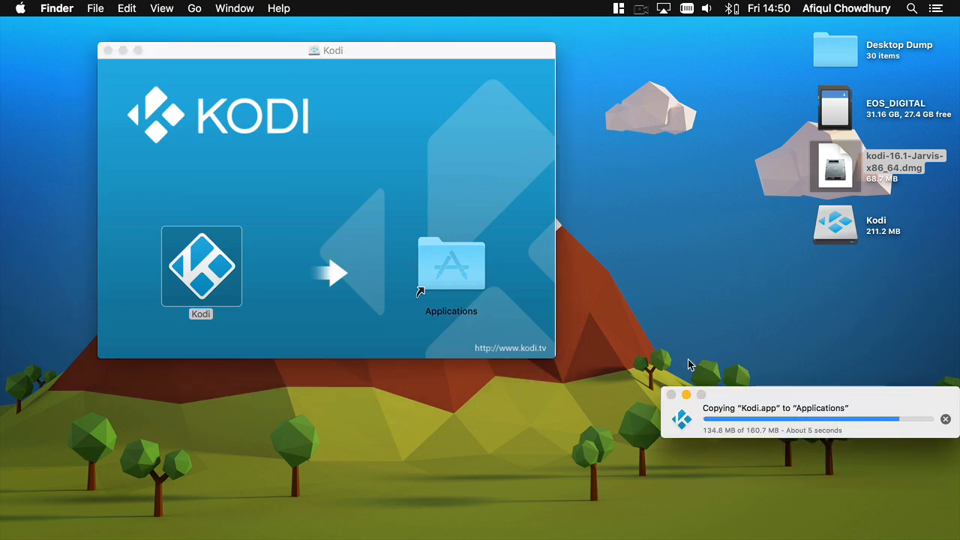
- Search Launchpad for 'ko' and launch Kodi from the result
key(F4)
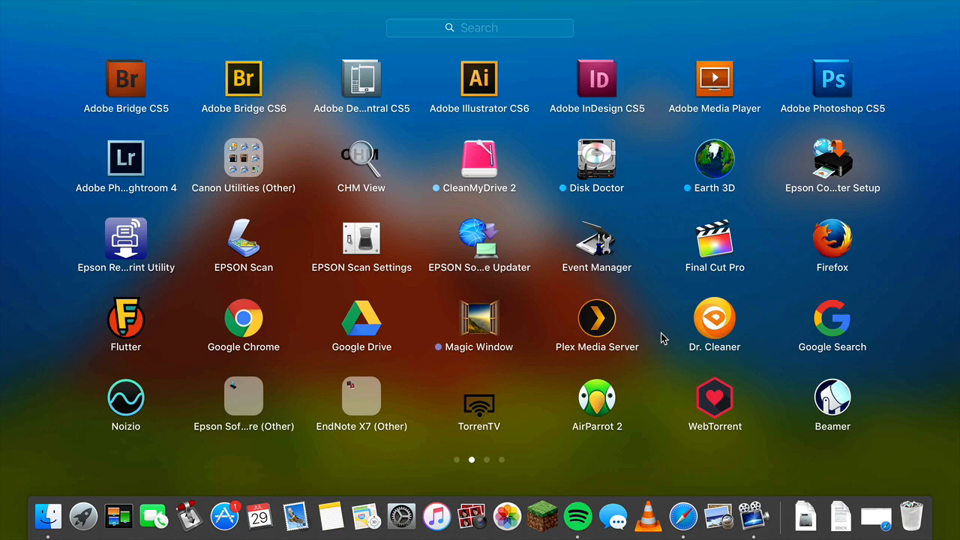
text(ko)
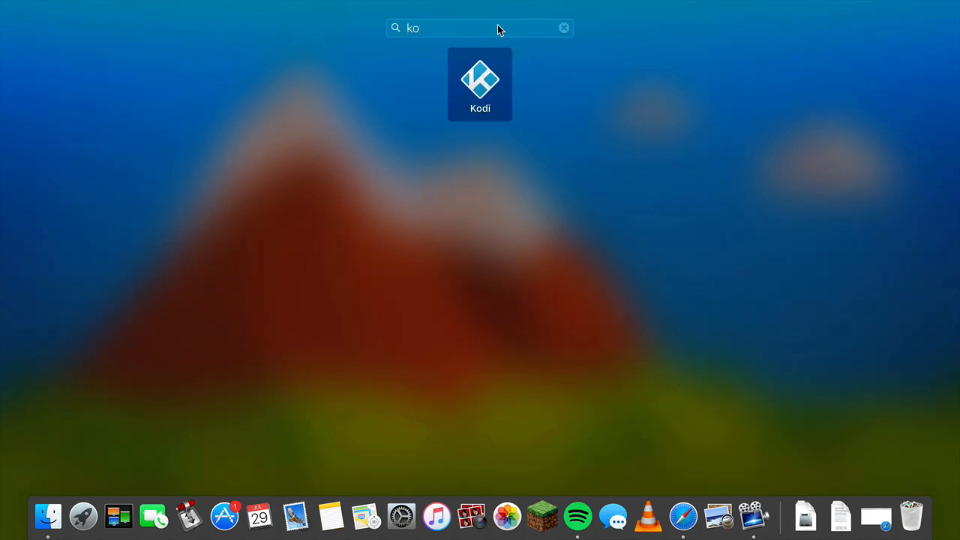
text(i)
key(BackSpace)
click(489, 78)
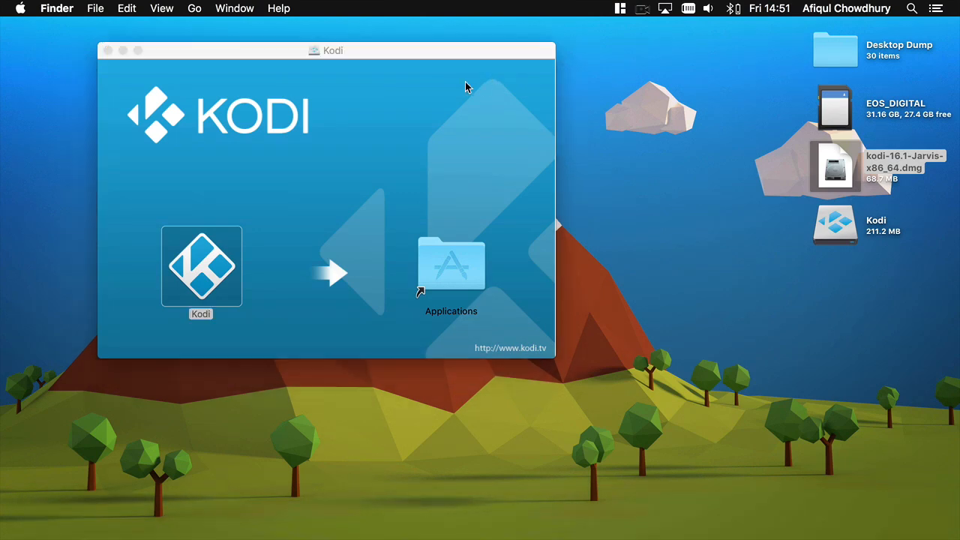
- Confirm Open in the Gatekeeper downloaded-from-the-internet warning
drag(387, 153, 512, 165)
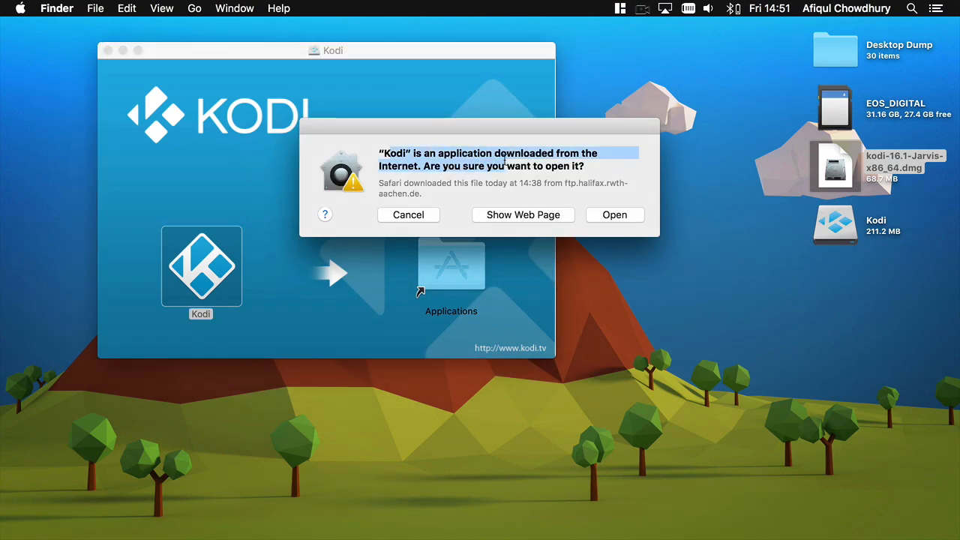
click(615, 215)
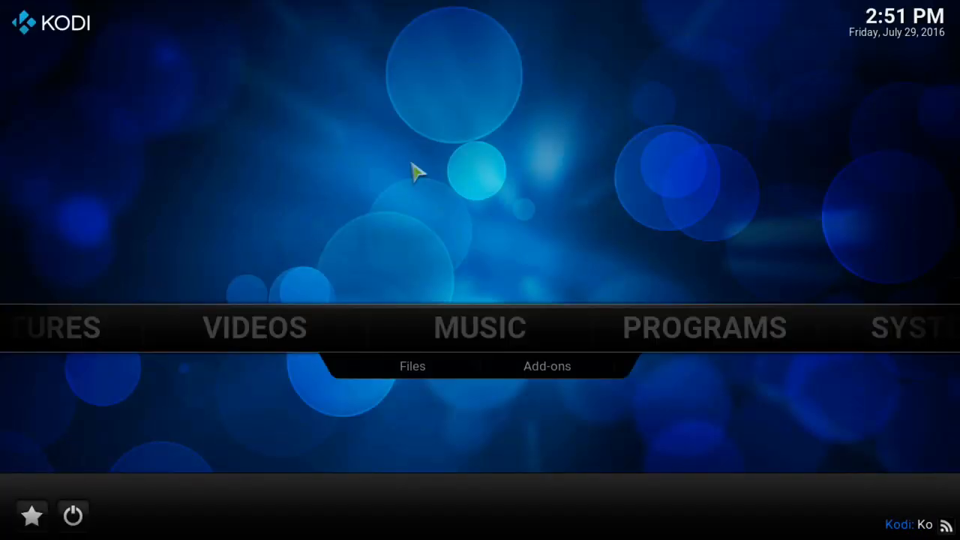
- Move through VIDEOS, MUSIC, PROGRAMS and SYSTEM in Kodi's home menu
key(Left)
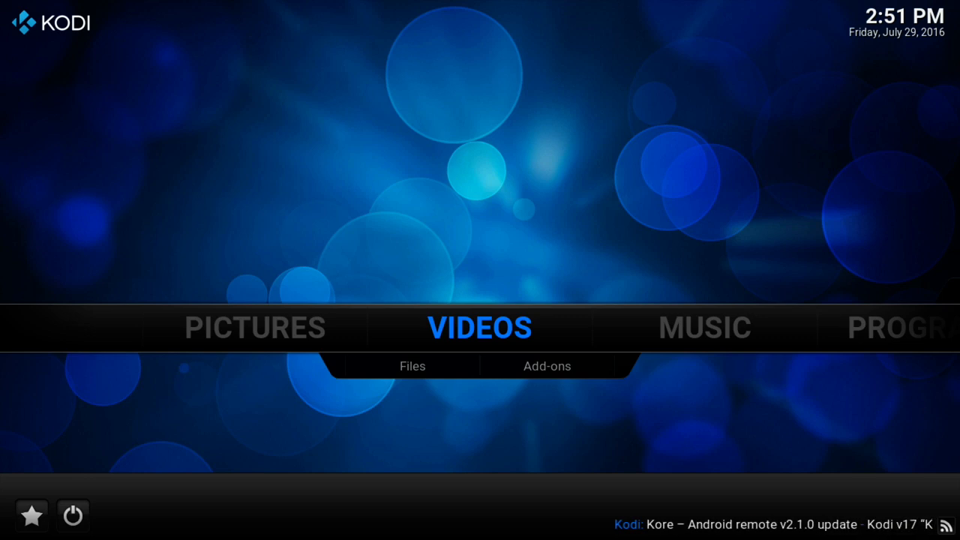
key(Right)
key(Right)
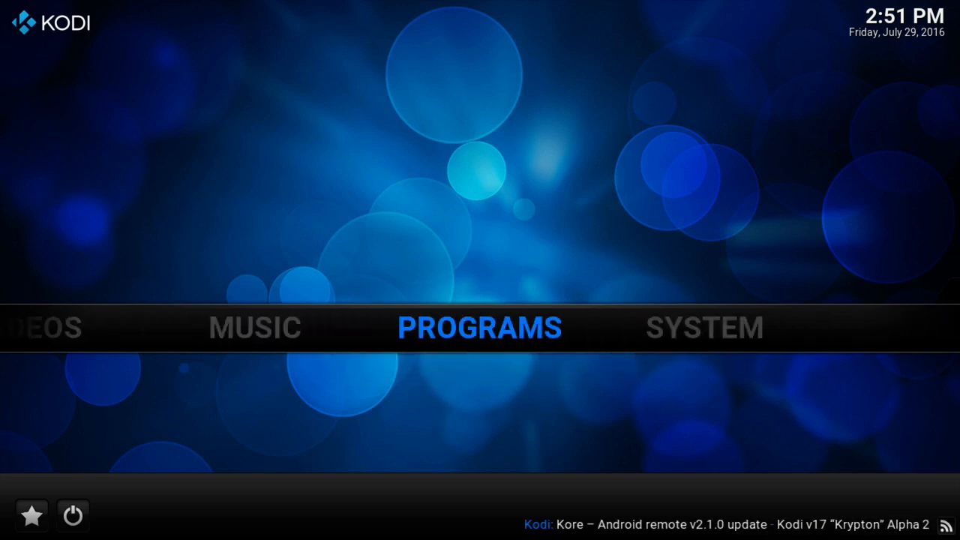
key(Right)
key(Left)
key(Left)
key(Left)
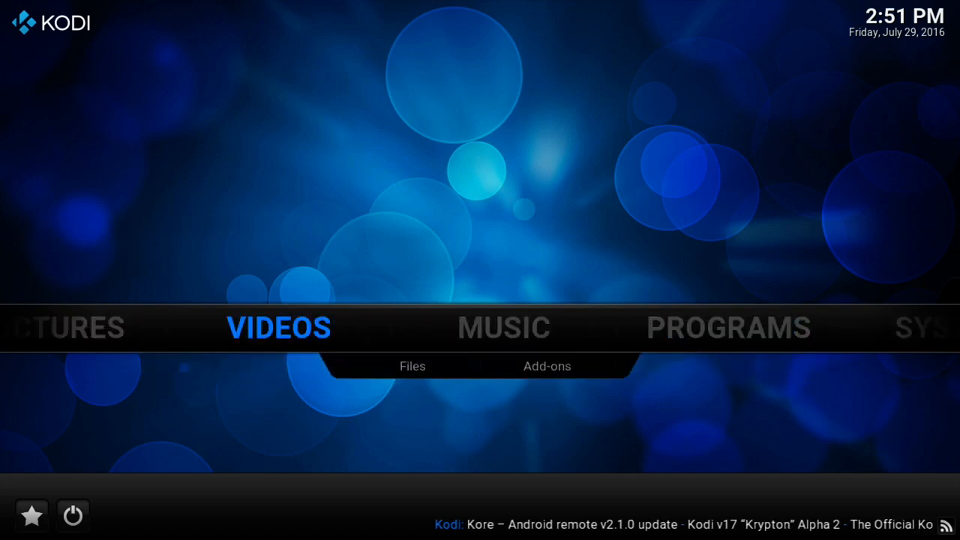